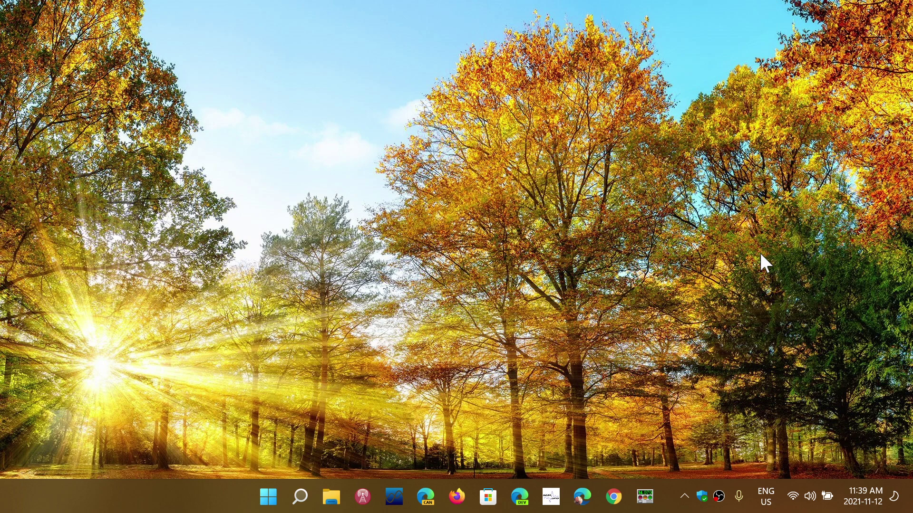
- Open and close Microsoft Edge, then launch Firefox from the taskbar
left_click(583, 496)
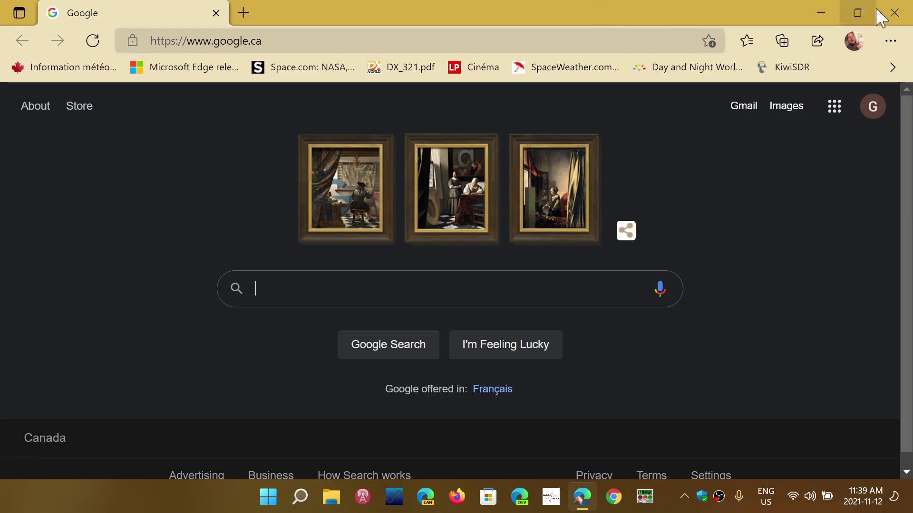
left_click(895, 13)
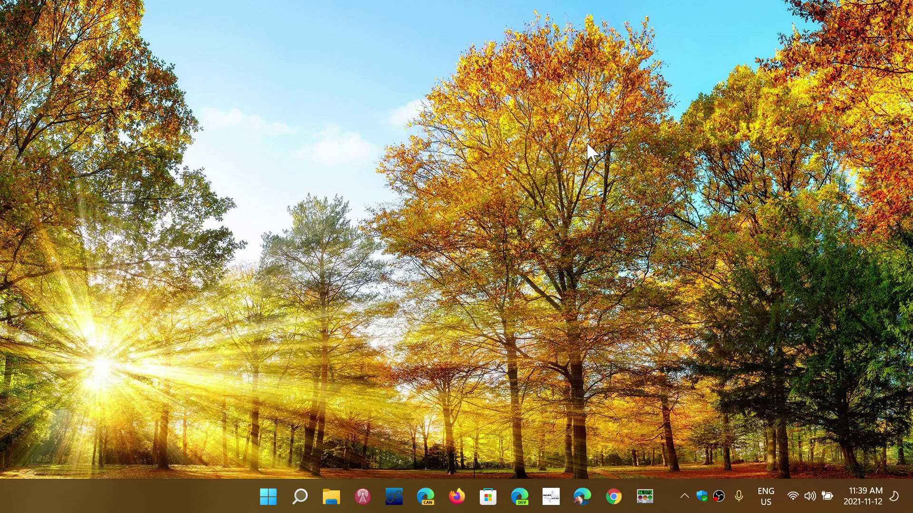
left_click(457, 497)
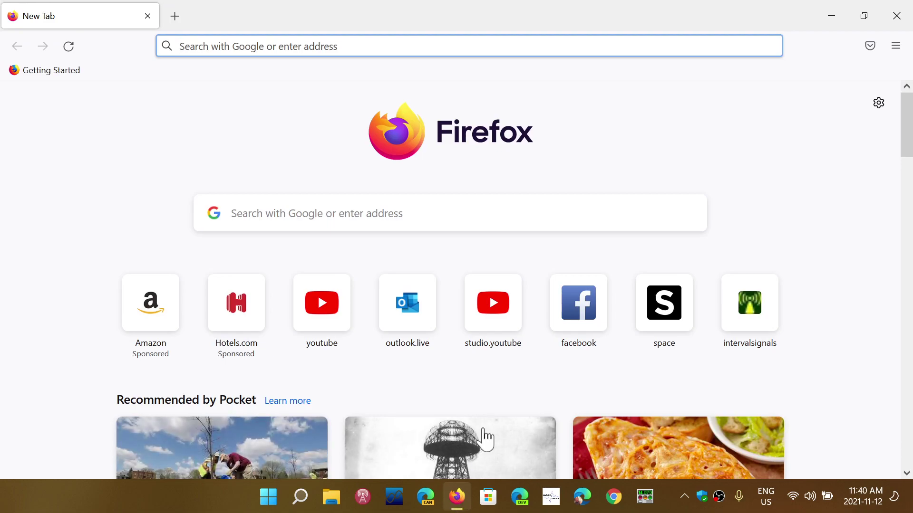
- Close Firefox and go to Settings > Apps > Default apps, ready to search apps
left_click(896, 16)
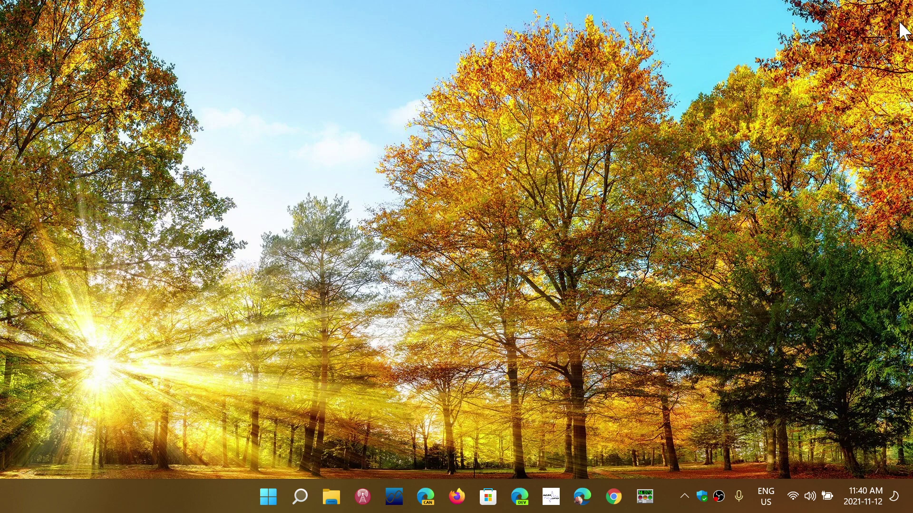
left_click(265, 502)
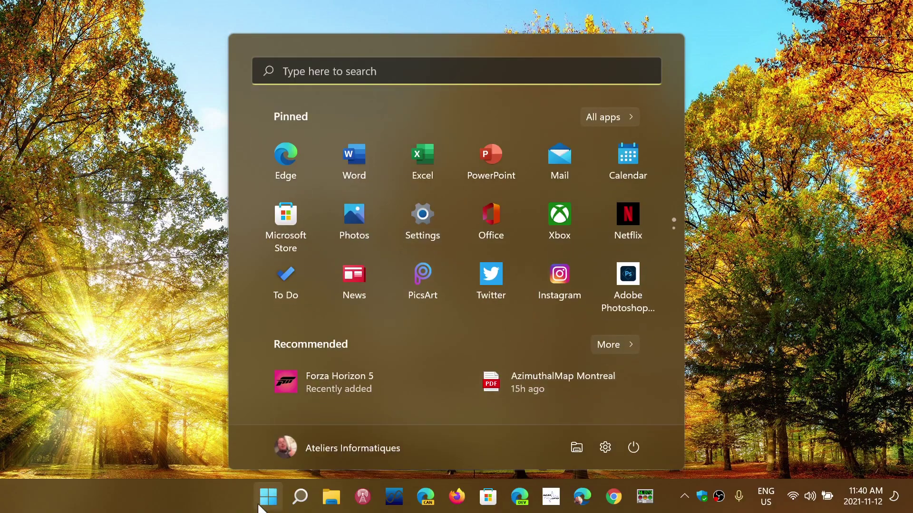
left_click(404, 228)
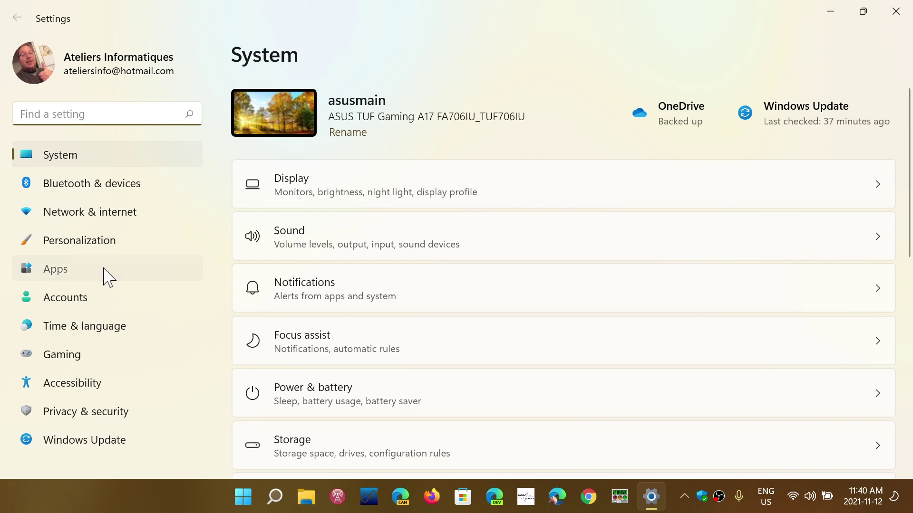
left_click(106, 275)
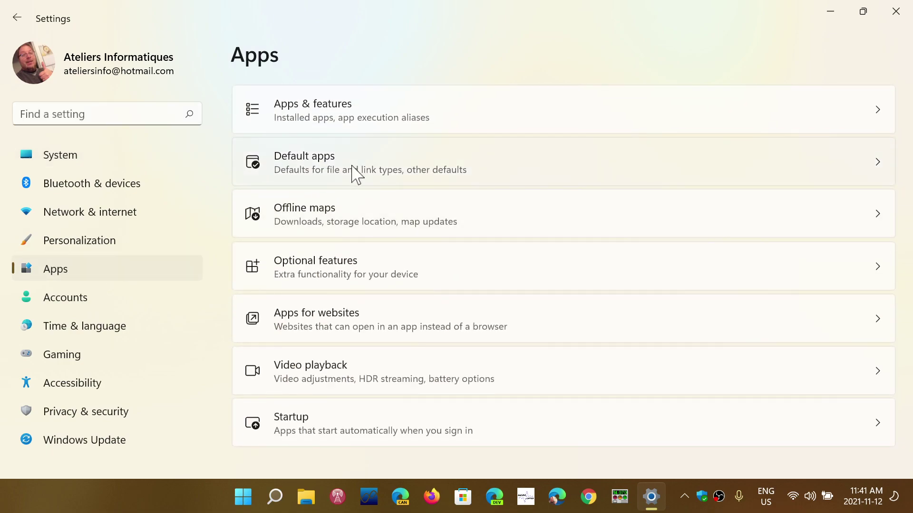
left_click(353, 174)
left_click(332, 248)
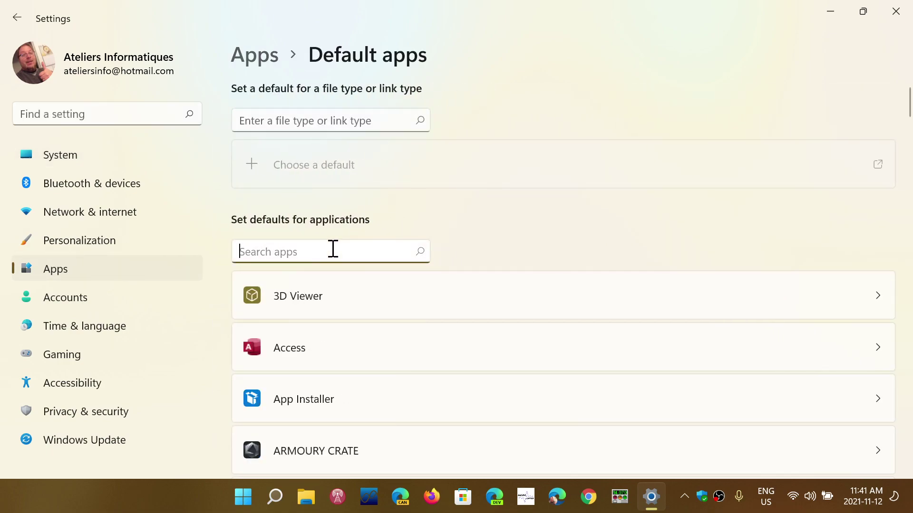
type("edge")
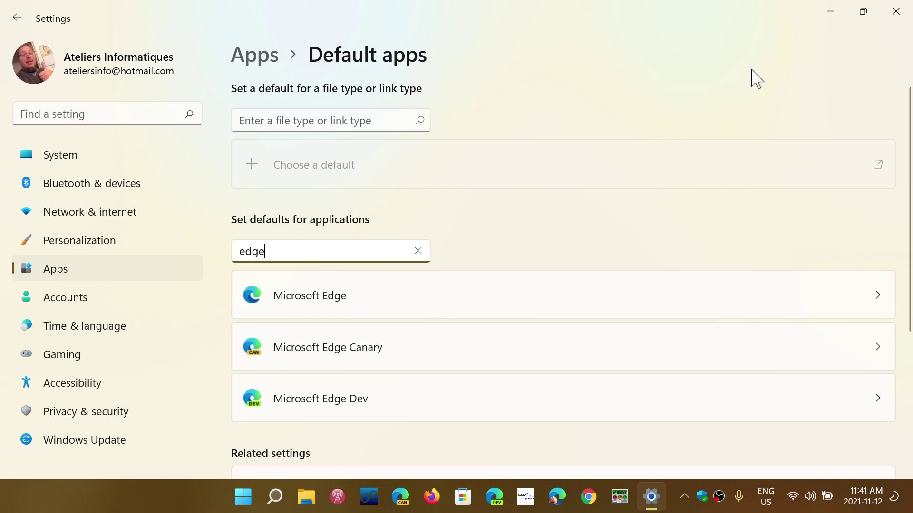
- Leave the 'edge' app search showing Microsoft Edge, Edge Canary and Edge Dev
left_click(752, 77)
- Close the Windows Settings window to reveal the autumn forest desktop
left_click(895, 11)
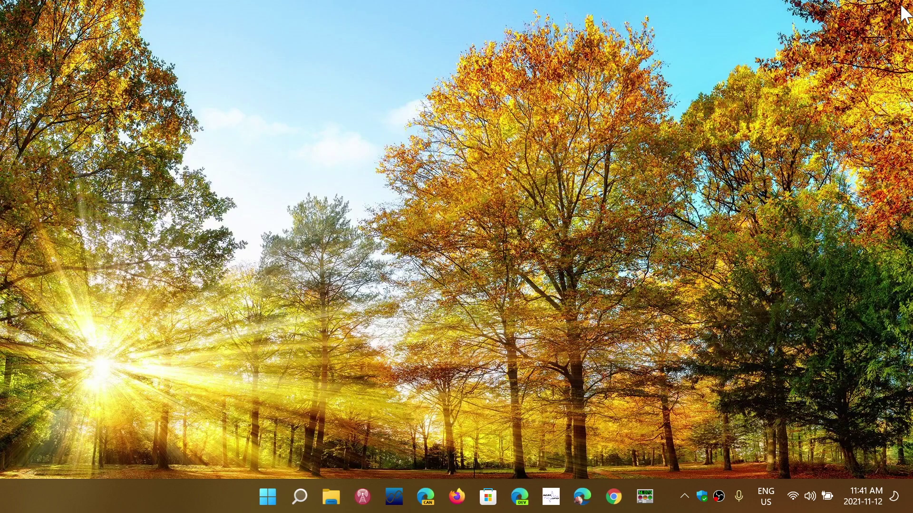